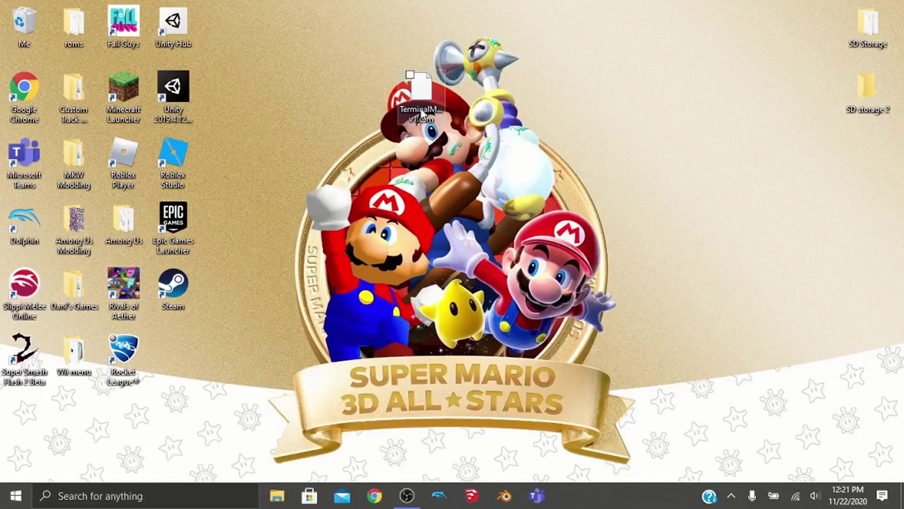
- Move the TerminalMontage v1.csm icon to a clear spot on the right of the desktop
drag(422, 113, 621, 113)
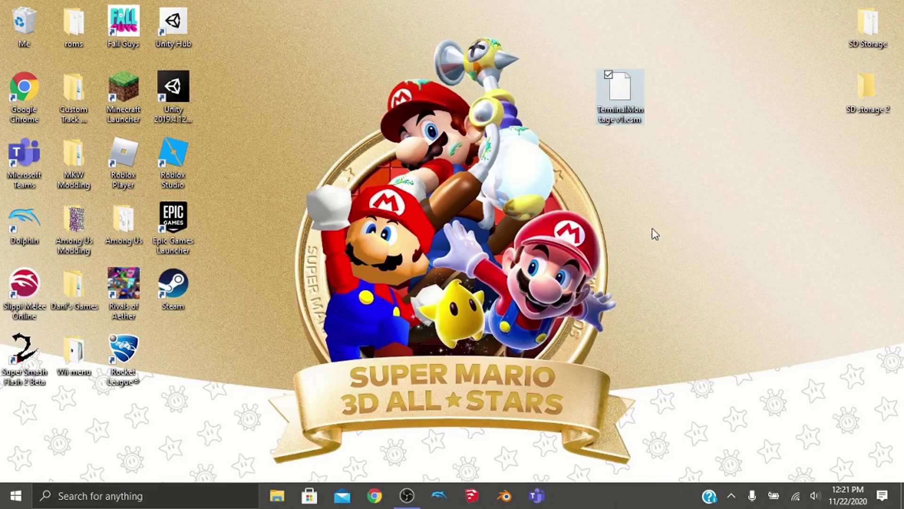
- Browse to Documents > Dolphin Emulator > Wii and select the sd.raw SD card image
click(274, 500)
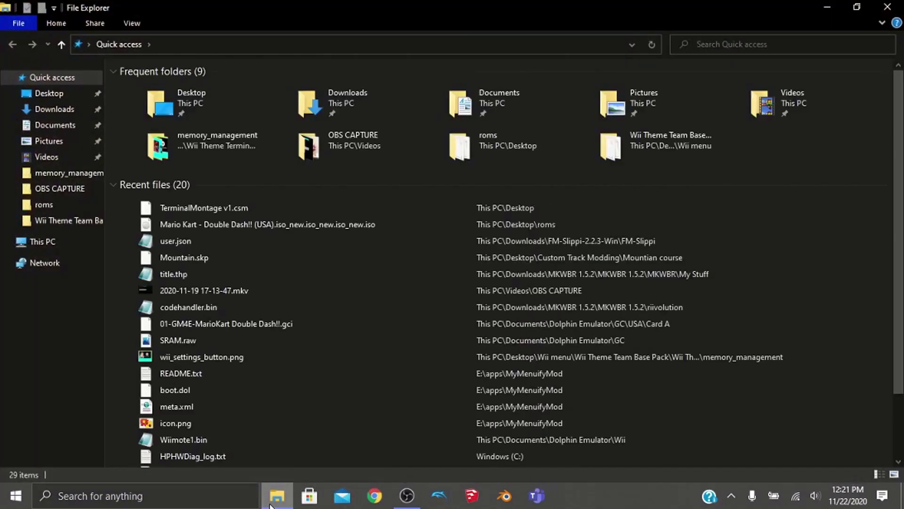
click(51, 126)
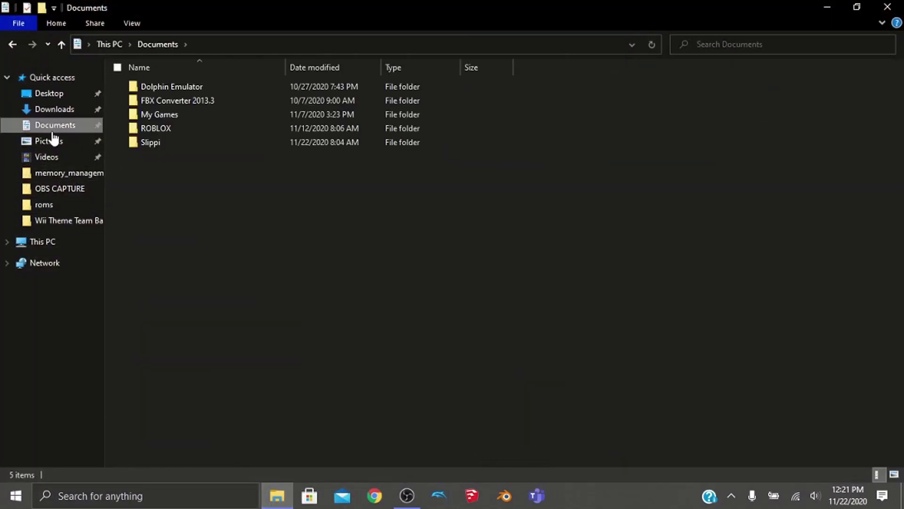
double_click(162, 89)
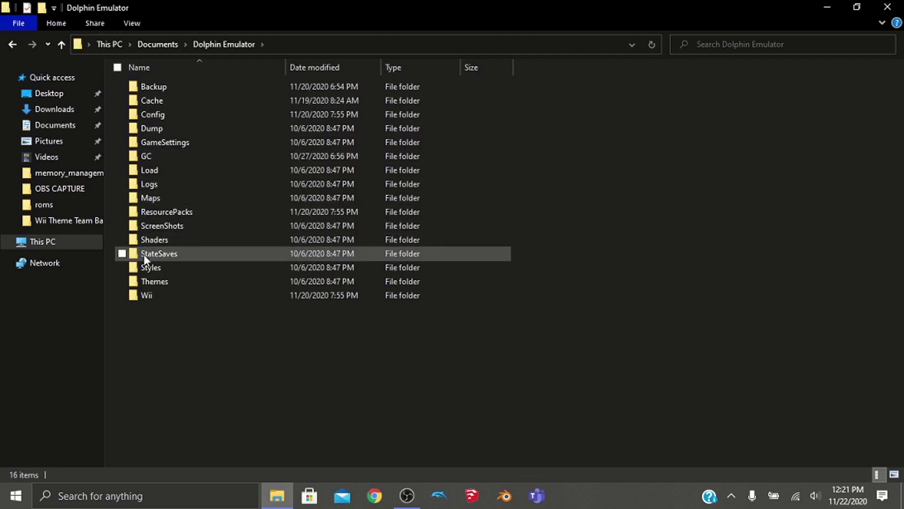
double_click(149, 292)
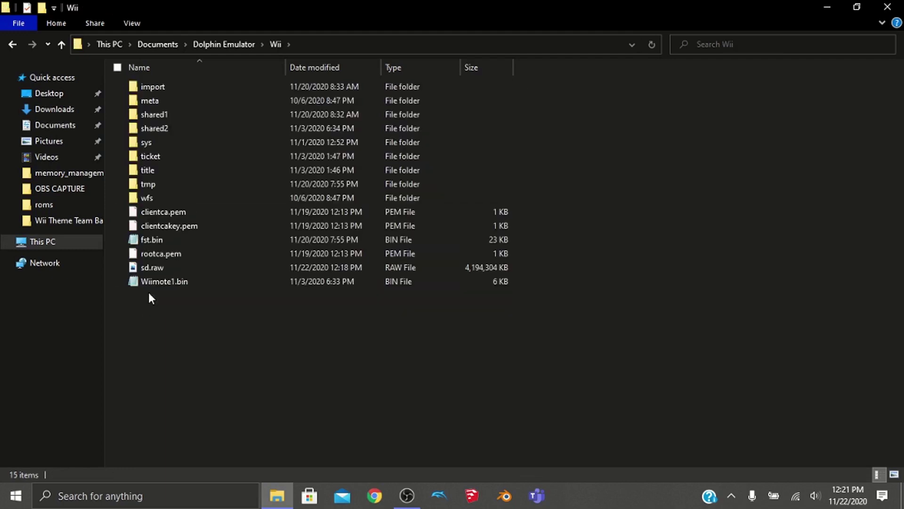
click(177, 267)
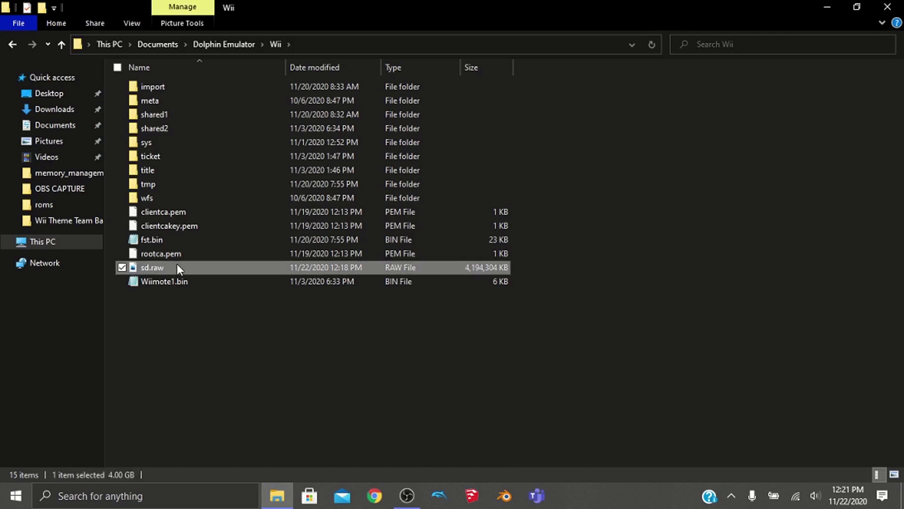
- Mount sd.raw as an ImDisk virtual disk with Removable media on drive letter E
right_click(176, 267)
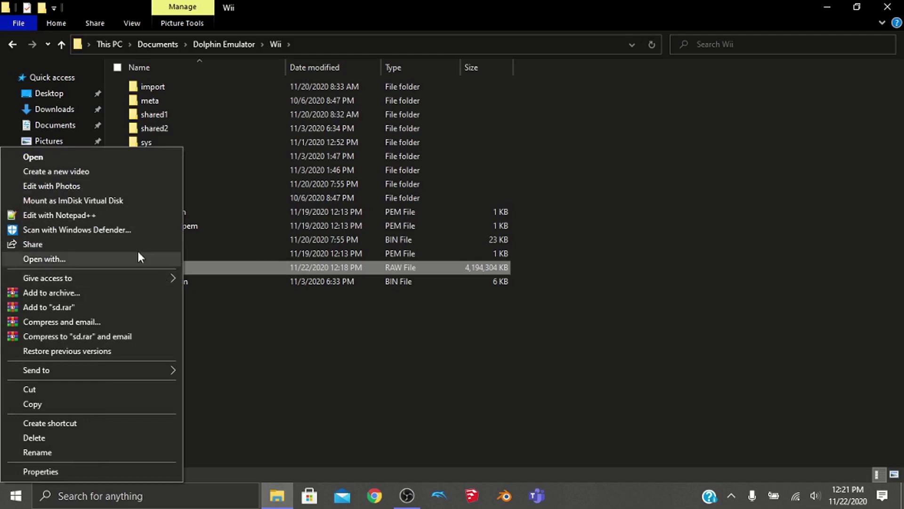
click(126, 197)
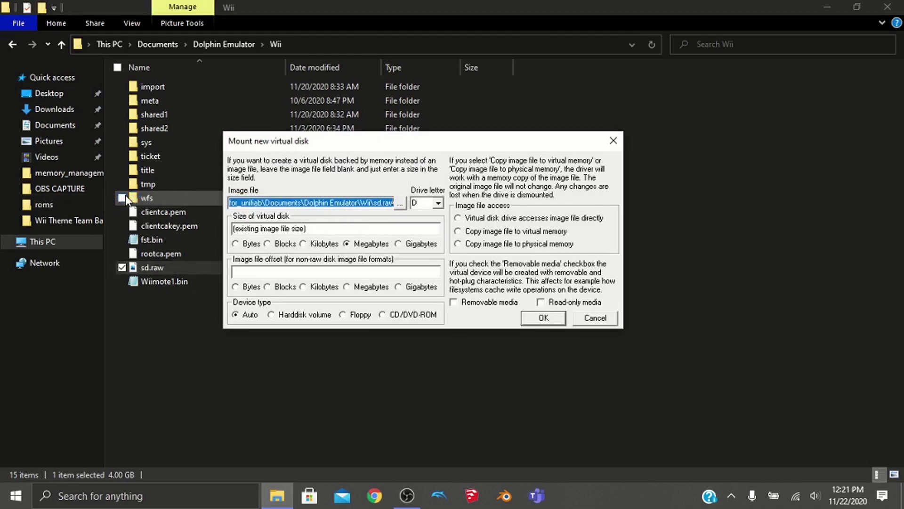
click(454, 303)
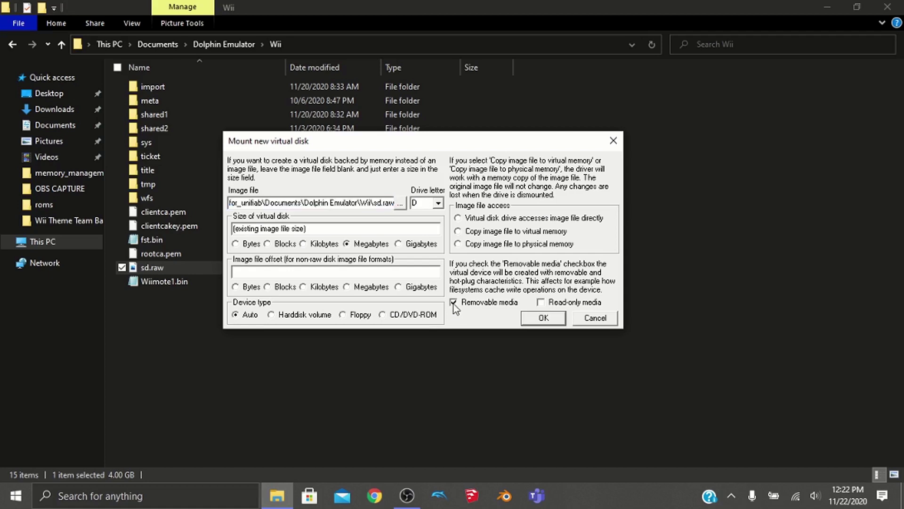
click(441, 204)
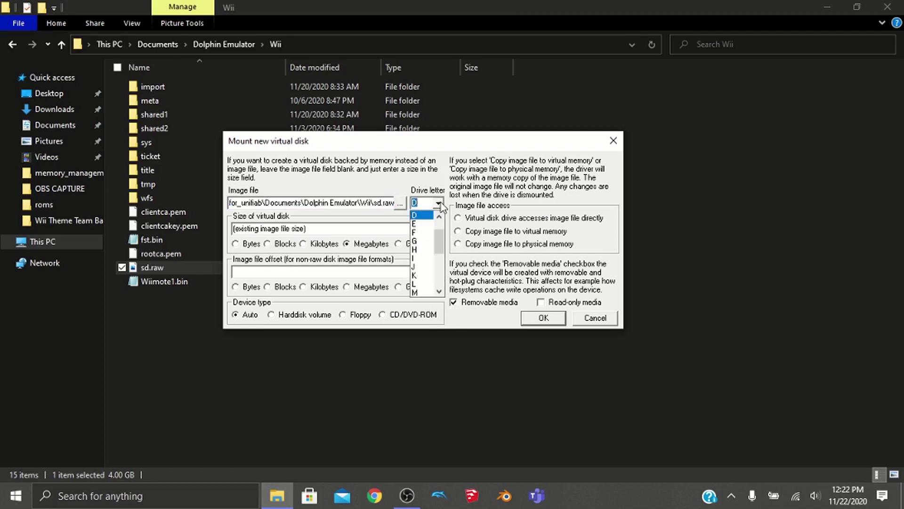
click(417, 224)
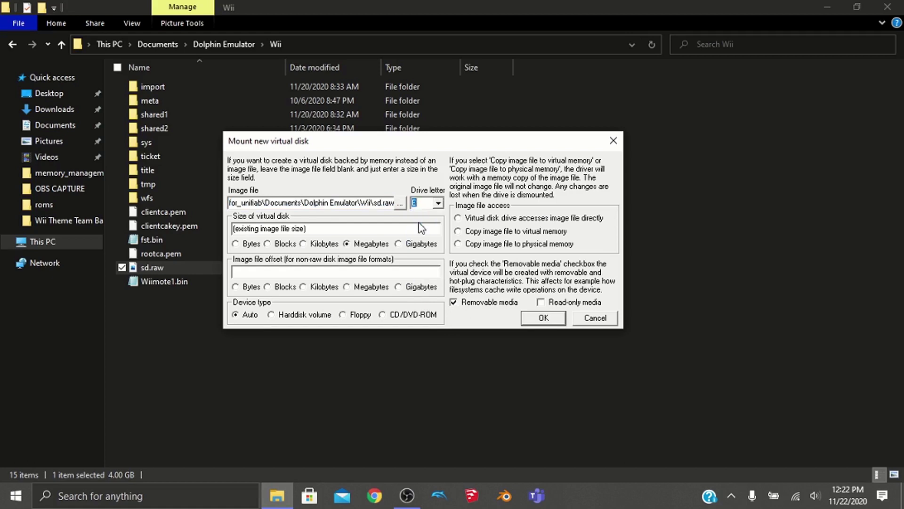
click(528, 319)
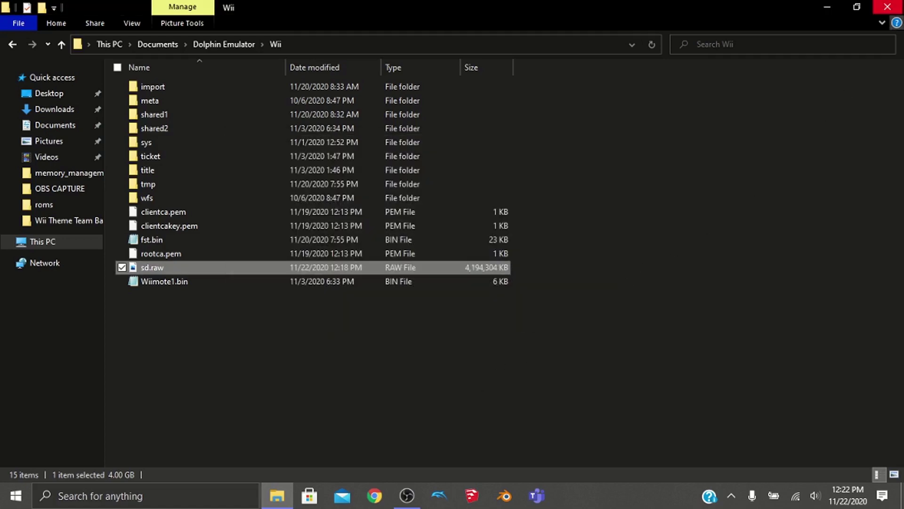
- Reopen Explorer at Removable Disk (E:) > modthemes in a restored window shifted down-right
click(887, 7)
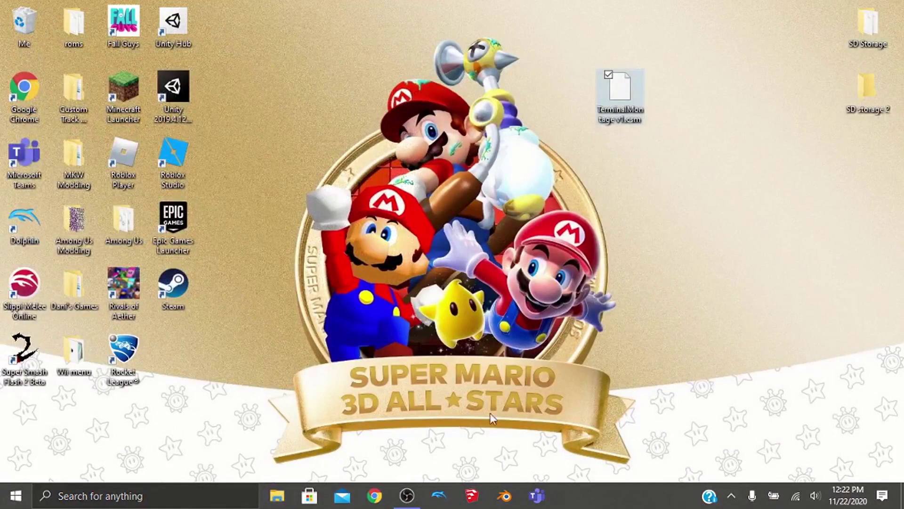
click(282, 488)
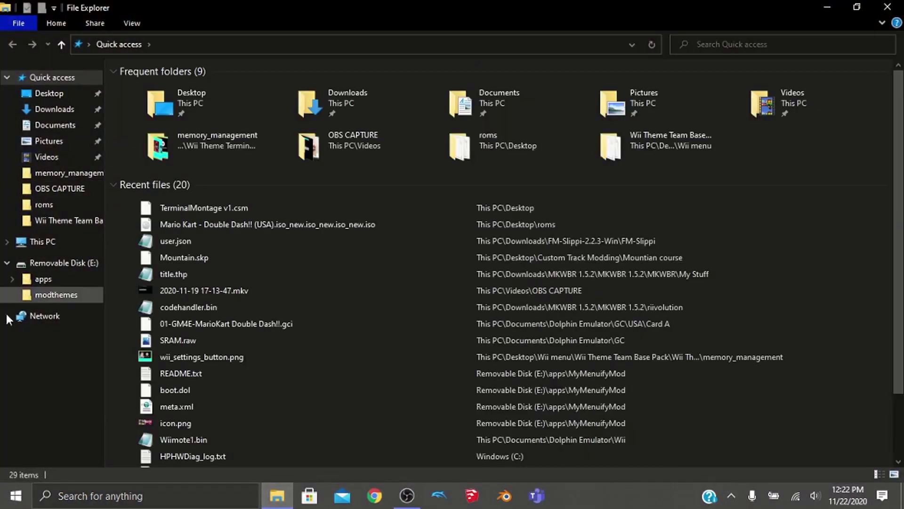
click(56, 262)
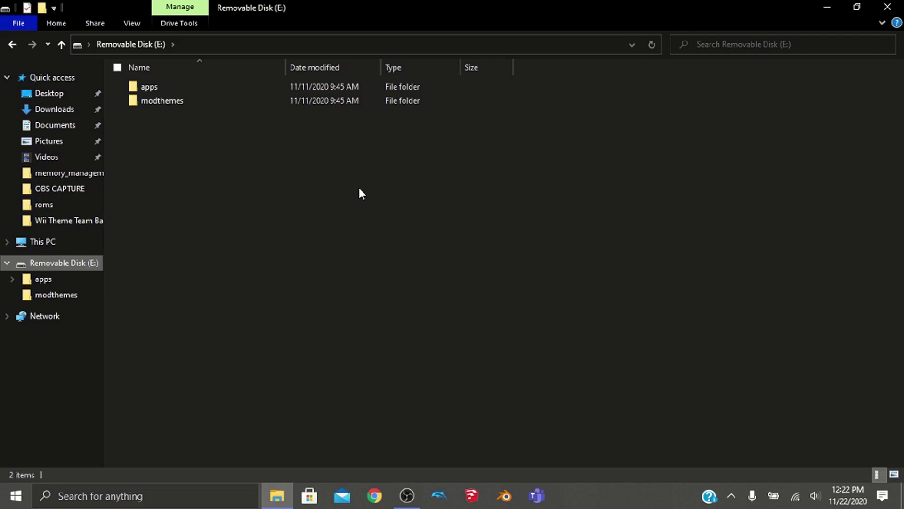
double_click(203, 105)
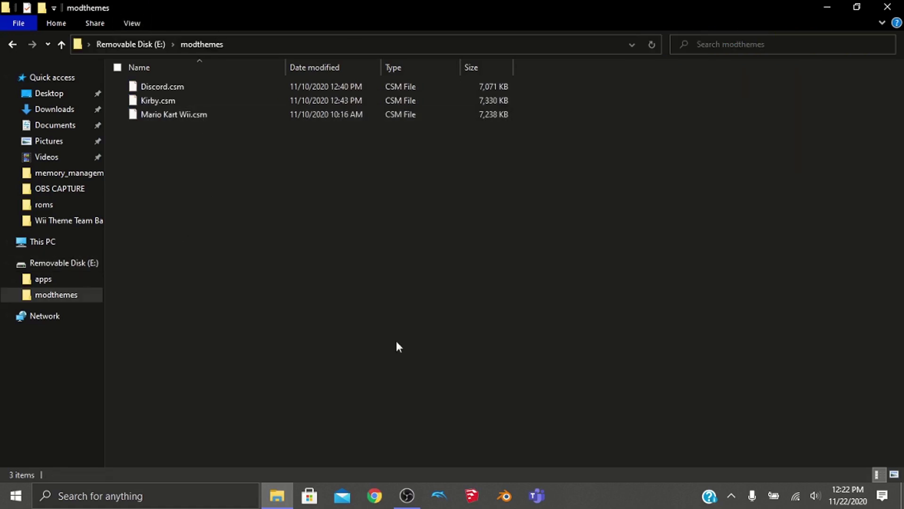
click(857, 7)
drag(569, 39, 739, 147)
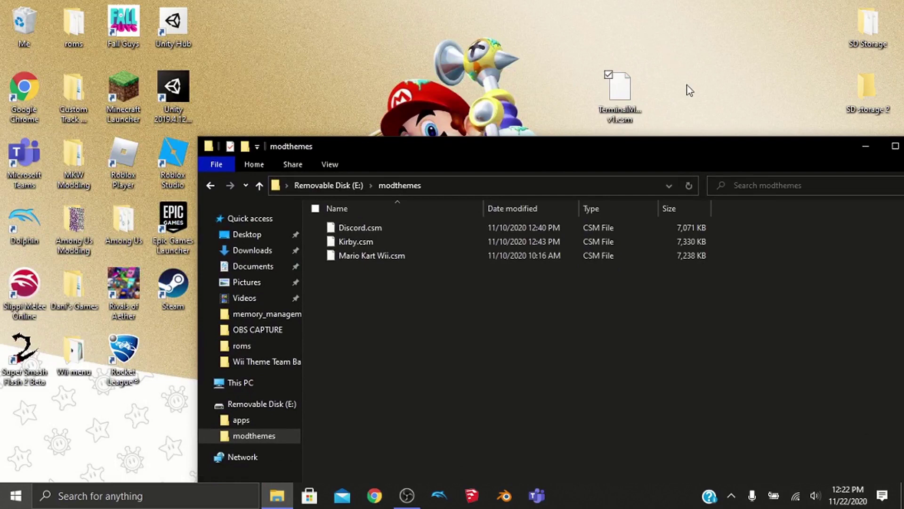
- Drag TerminalMontage v1.csm from the desktop into modthemes, then maximize the window
click(623, 91)
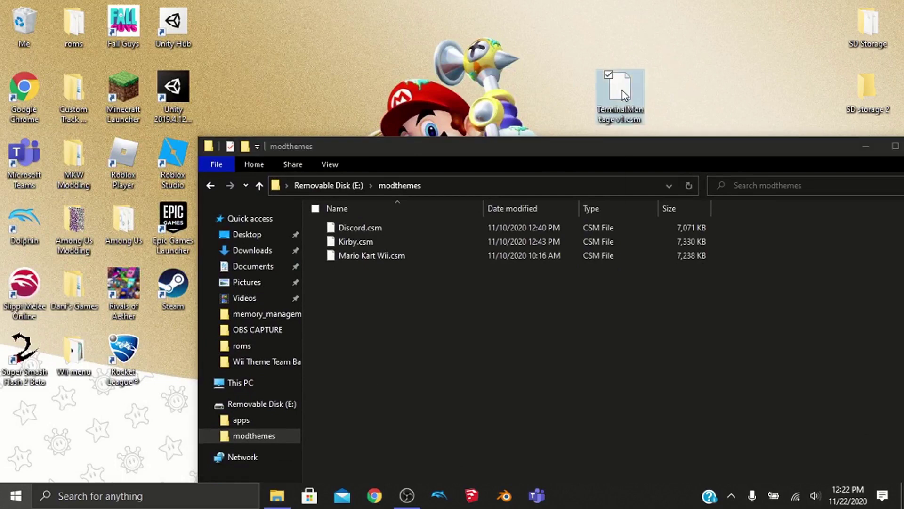
right_click(623, 90)
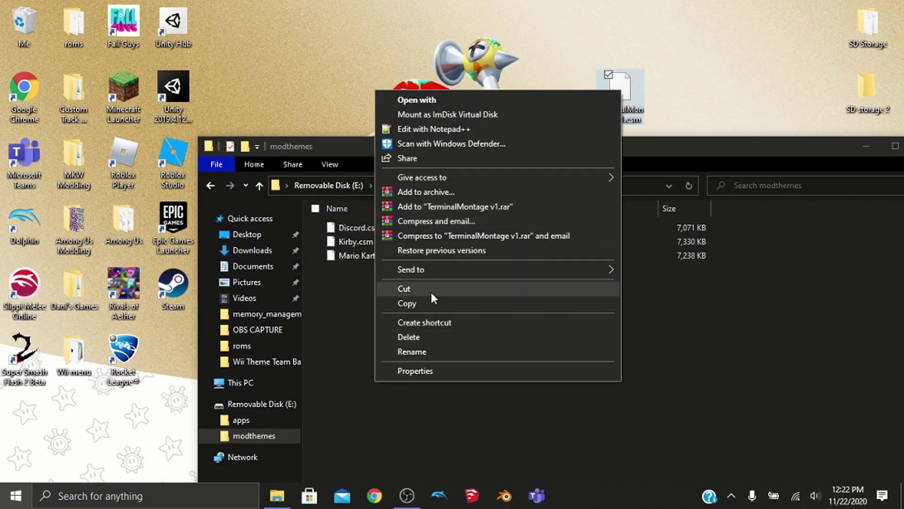
click(794, 80)
drag(635, 90, 473, 289)
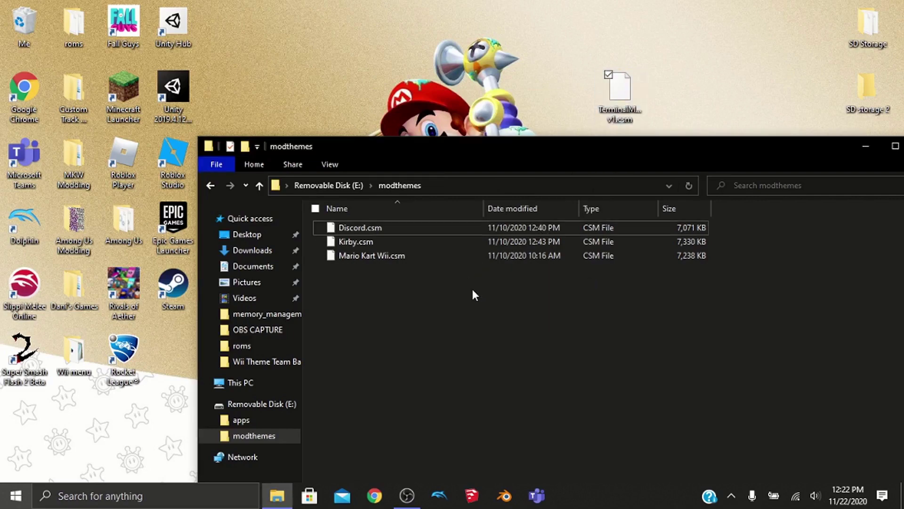
click(896, 150)
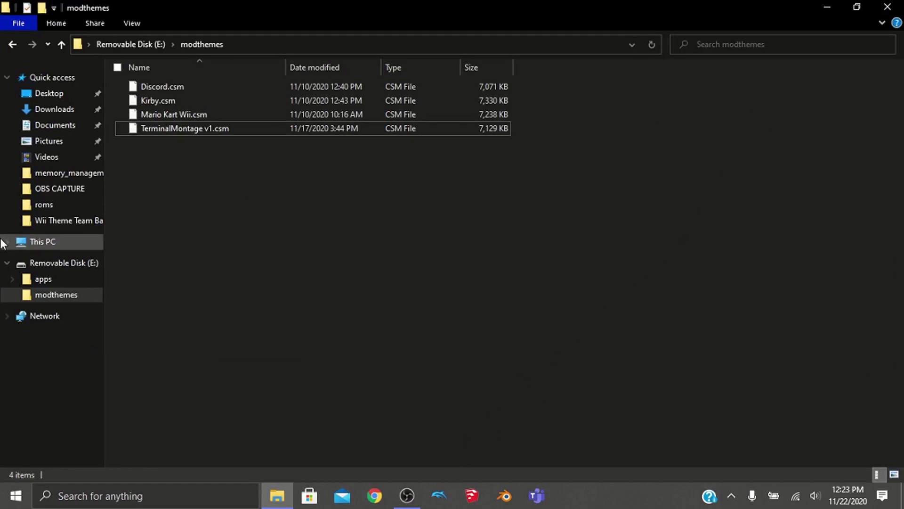
- Eject and unmount the E: ImDisk drive, dismiss the error, and close Explorer
right_click(46, 269)
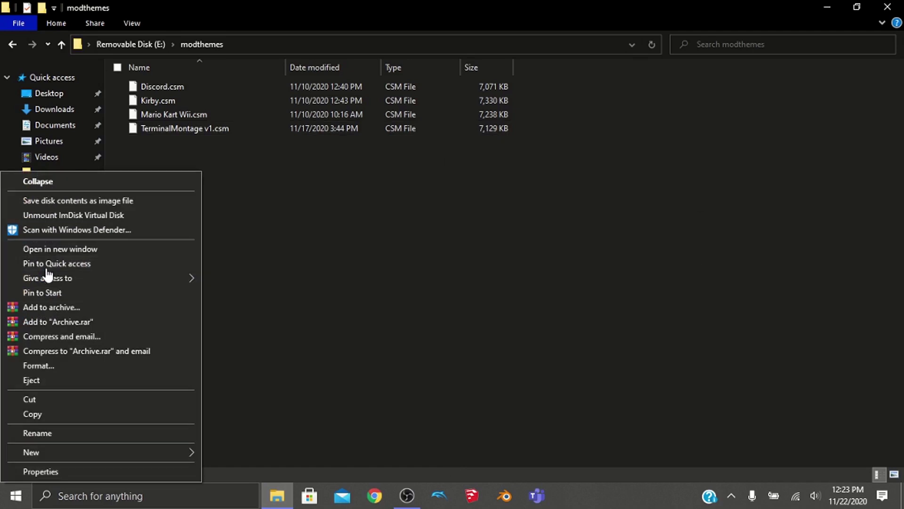
click(51, 384)
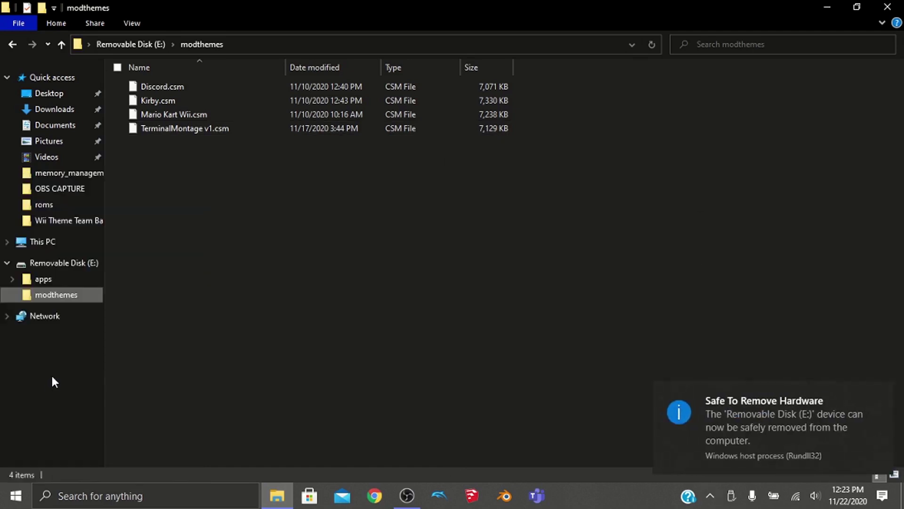
right_click(64, 264)
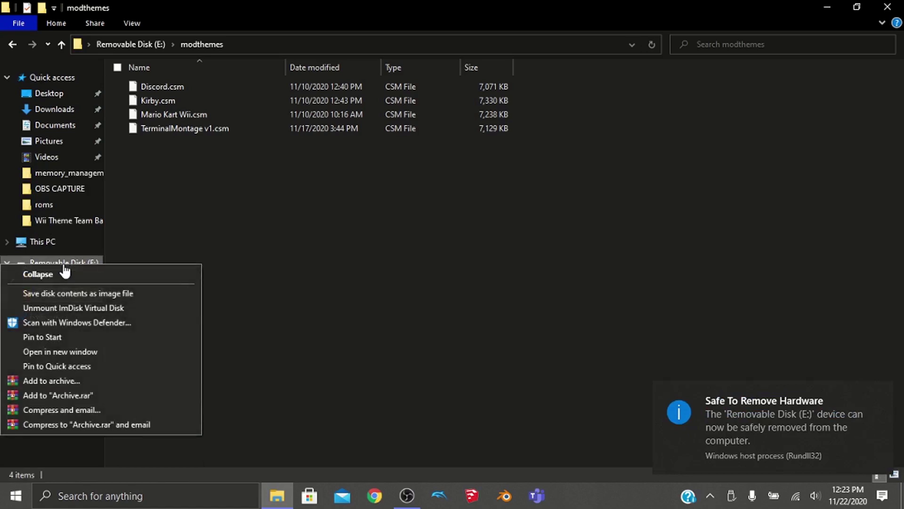
click(66, 309)
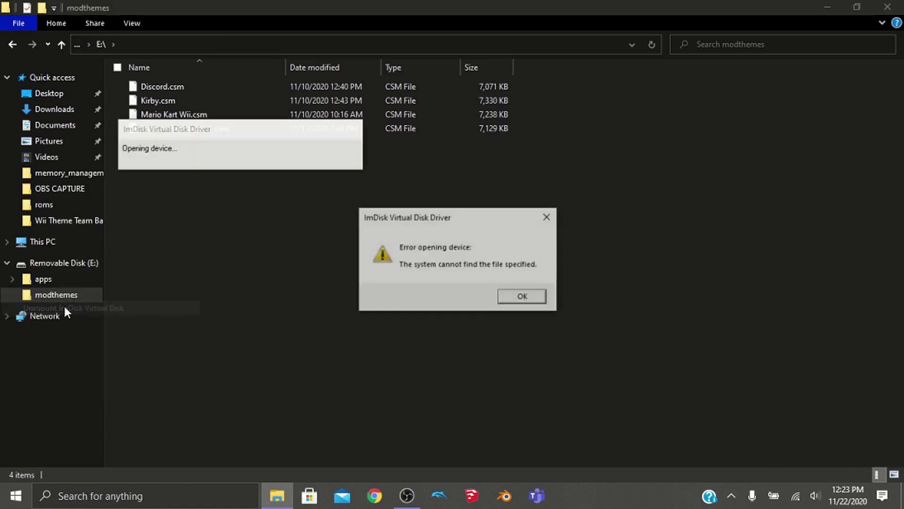
click(508, 302)
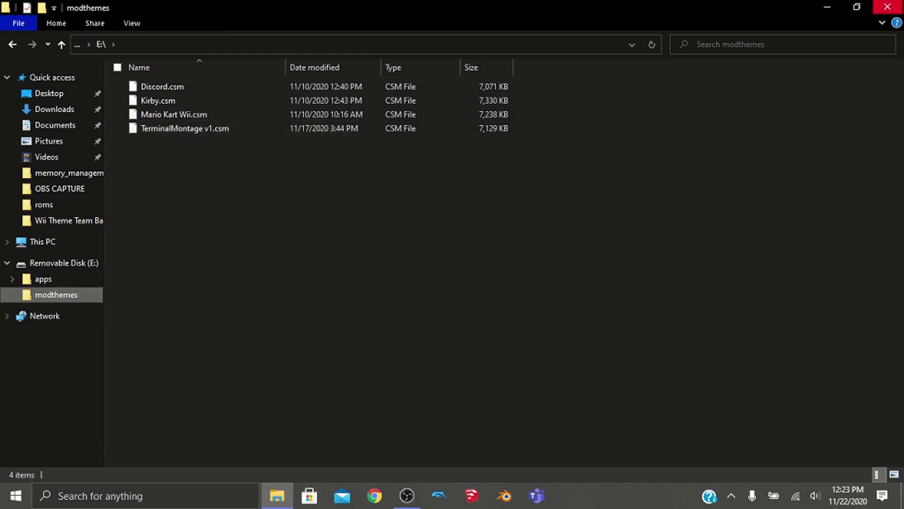
click(887, 6)
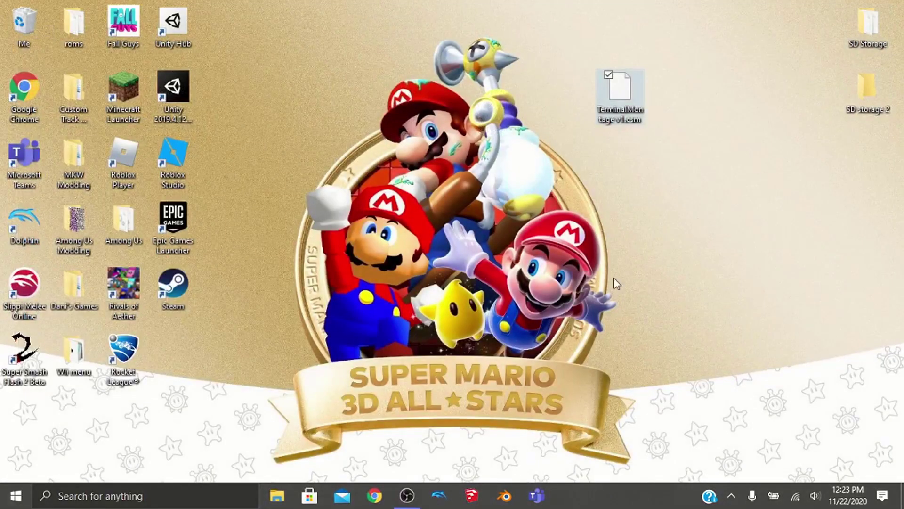
- Load Wii System Menu 4.3U from Dolphin's Tools menu and start the Homebrew Channel
click(439, 504)
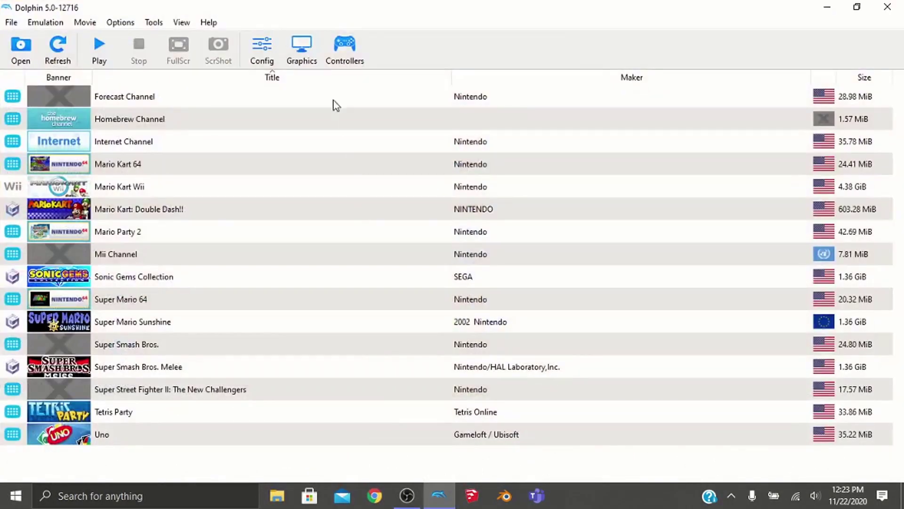
click(155, 22)
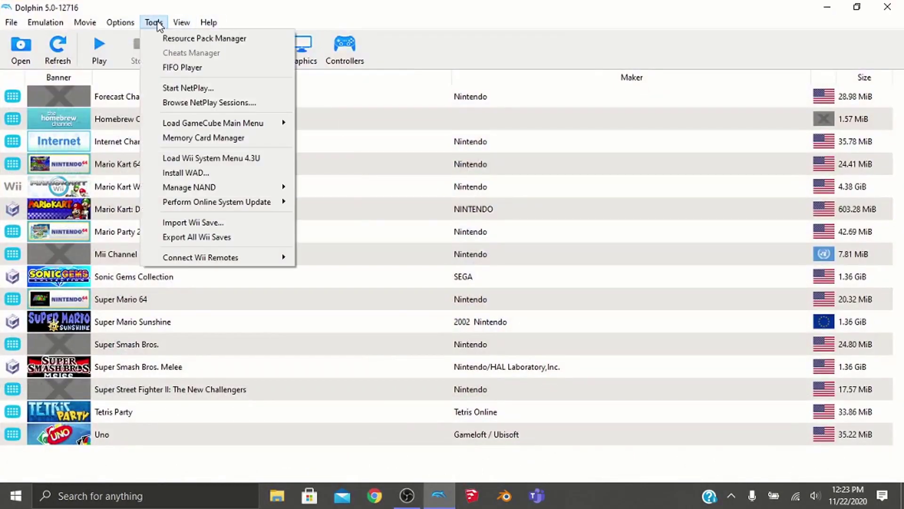
click(172, 159)
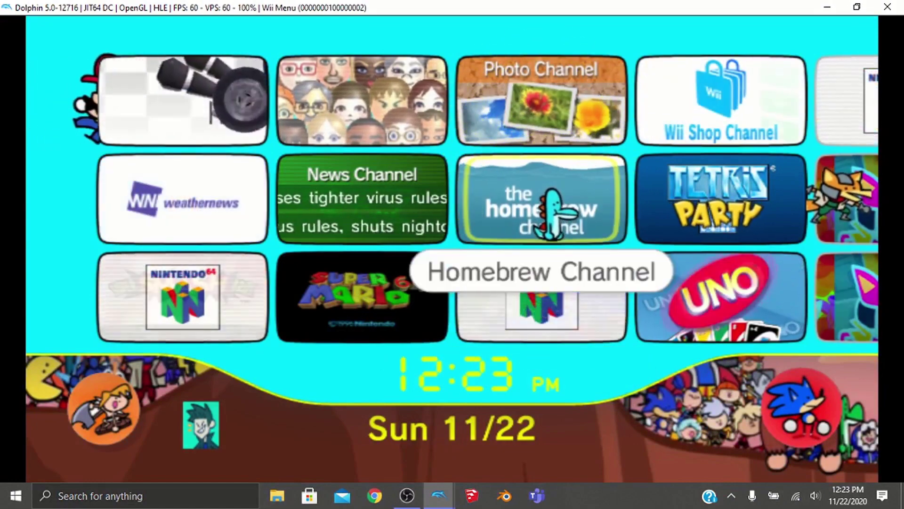
click(553, 214)
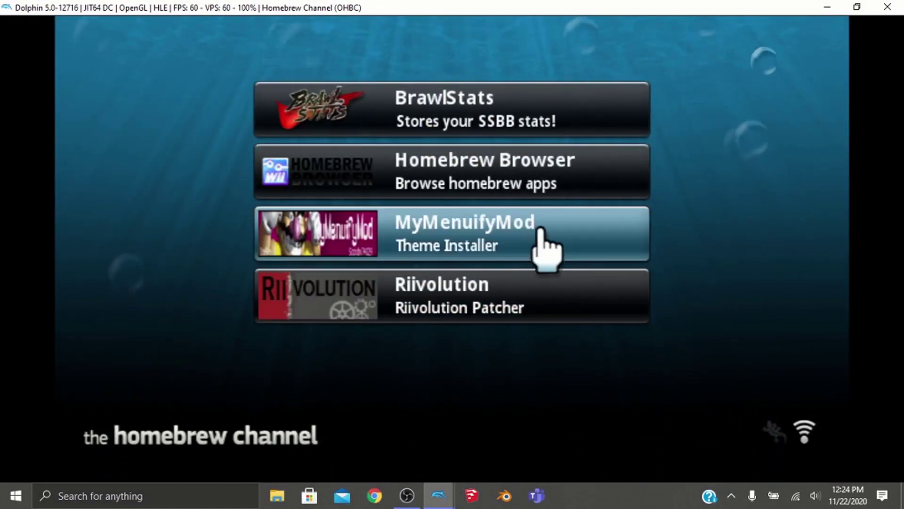
- Select MyMenuifyMod in the Homebrew Channel list and load it
click(436, 229)
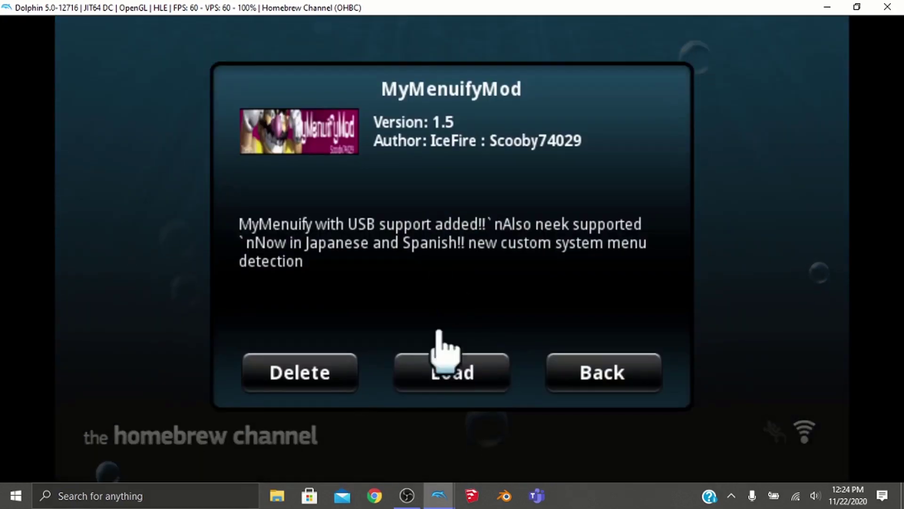
click(459, 395)
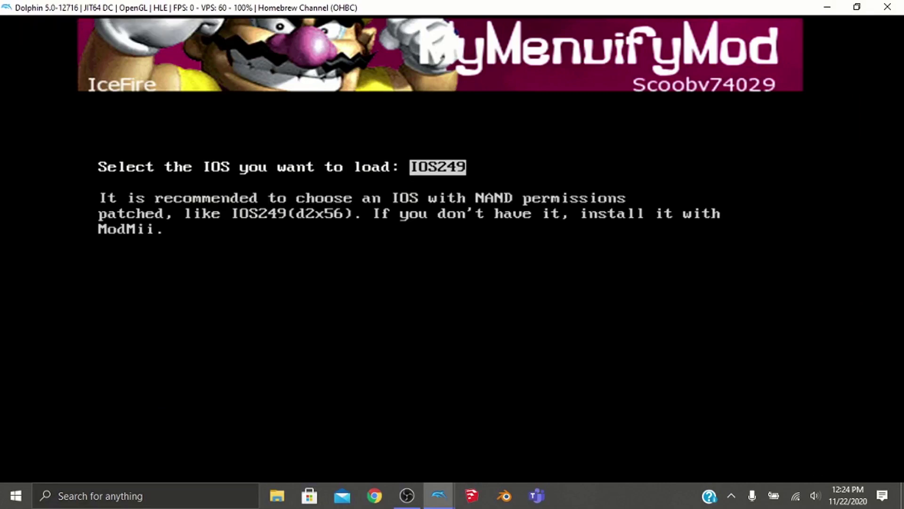
- Load IOS249, install TerminalMontage v1.csm, and return to the Wii Menu
key(Return)
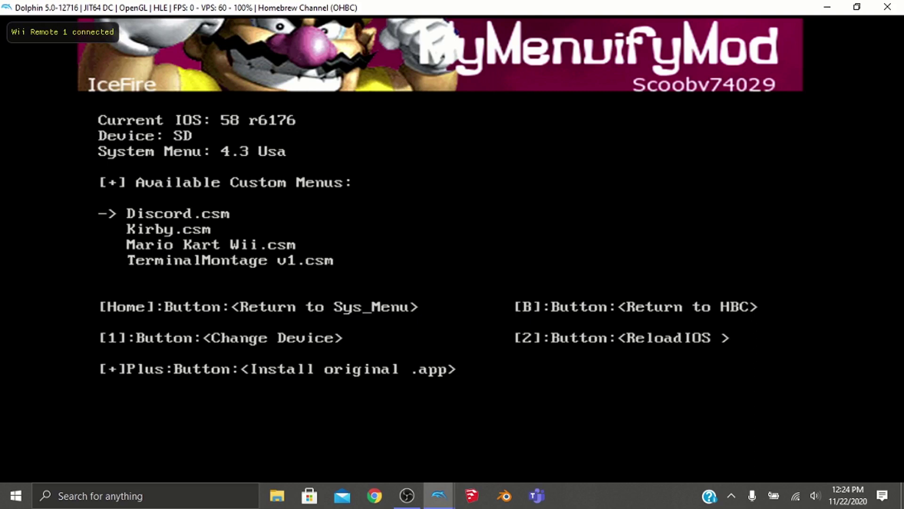
key(Down)
key(Up)
key(Down)
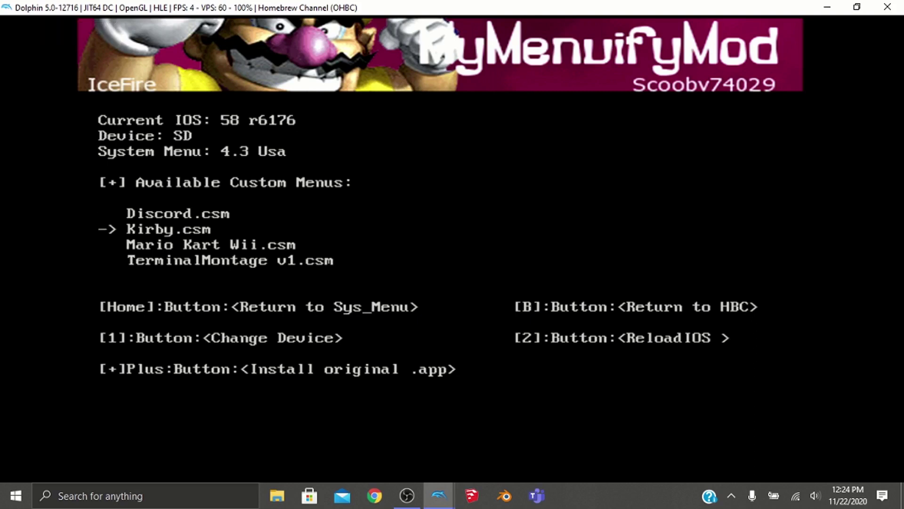
key(Down)
key(Down)
key(Up)
key(Up)
key(Up)
key(Down)
key(Down)
key(Down)
key(Return)
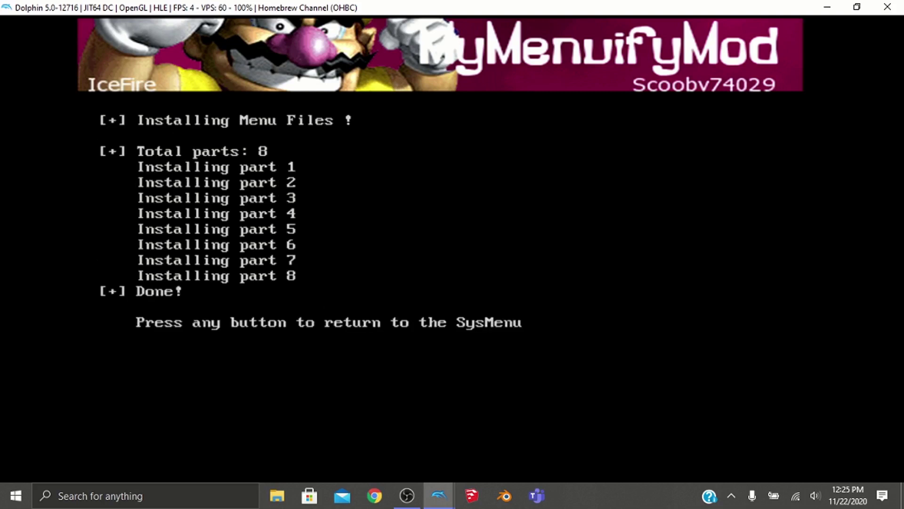
key(Return)
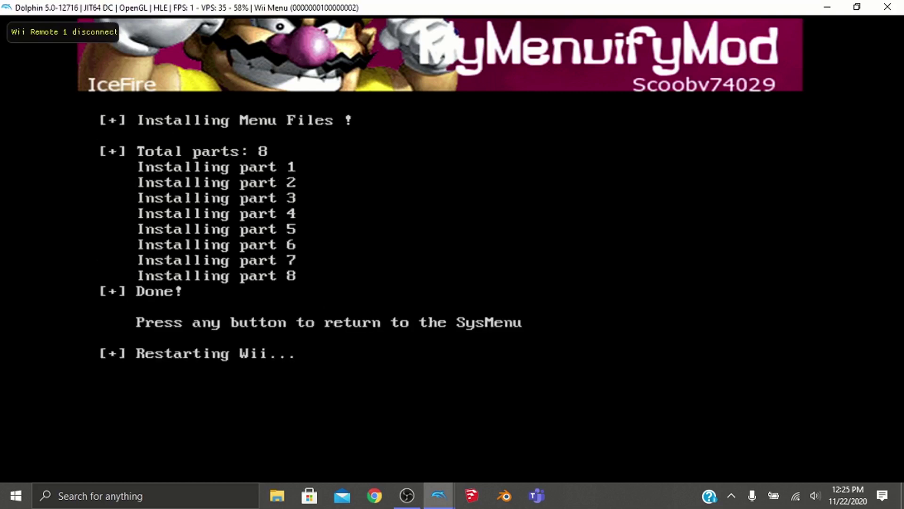